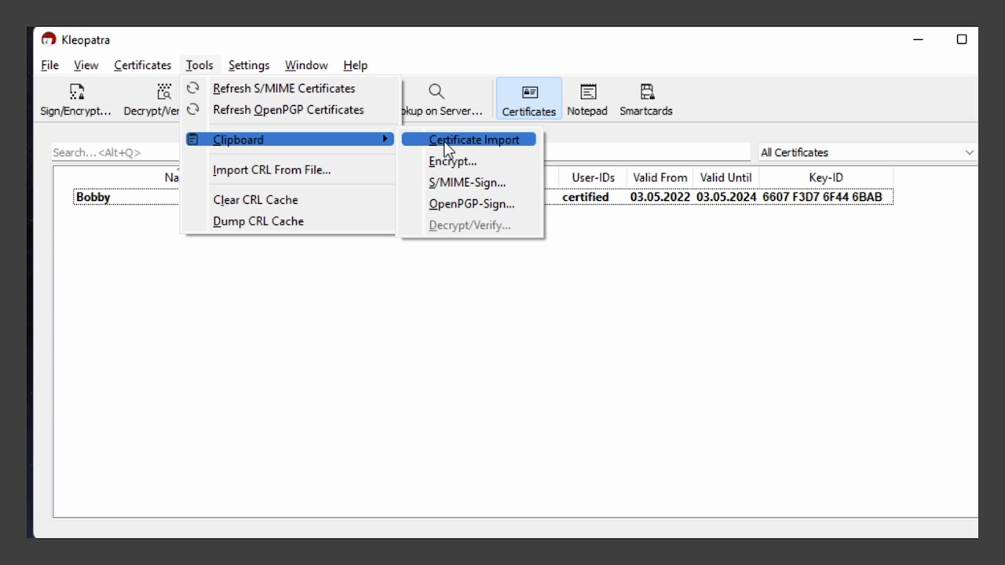
- Import the 'encrypted' certificate from the clipboard, then start encrypting the clipboard text
{"action": "left_click", "coordinate": [448, 149]}
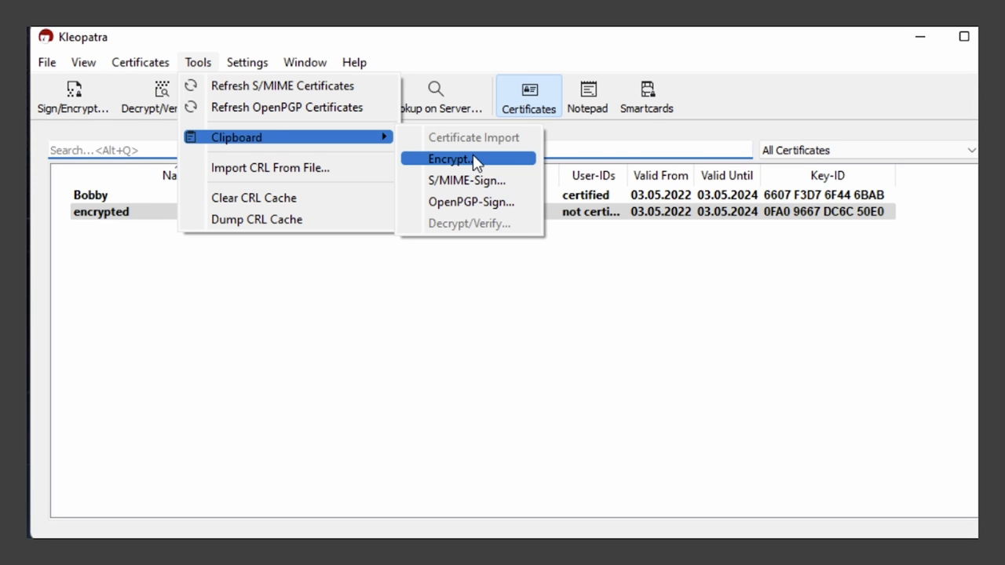
{"action": "left_click", "coordinate": [476, 159]}
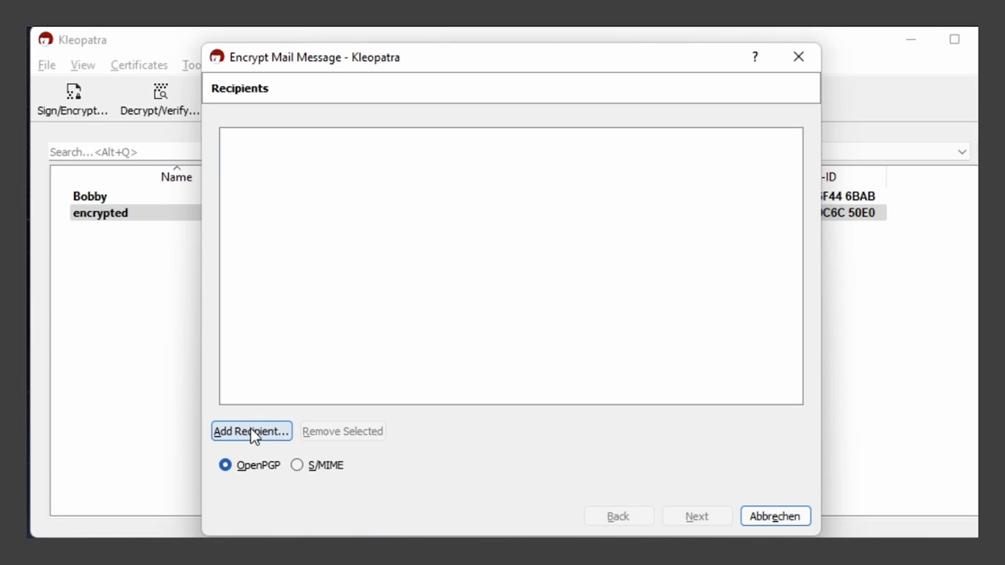
- Add the 'encrypted' certificate as recipient and encrypt the clipboard text
{"action": "left_click", "coordinate": [251, 432]}
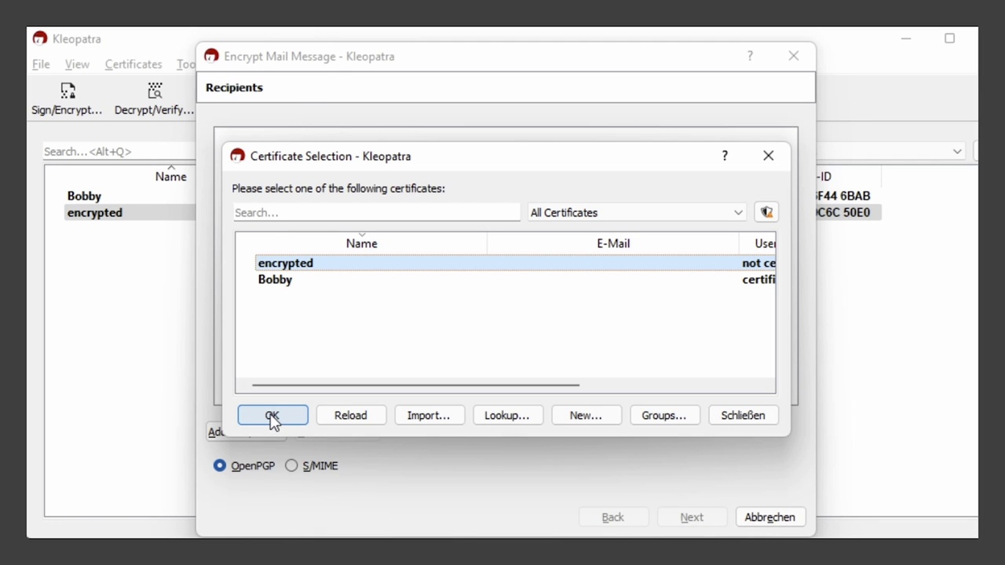
{"action": "left_click", "coordinate": [272, 417]}
{"action": "left_click", "coordinate": [709, 522]}
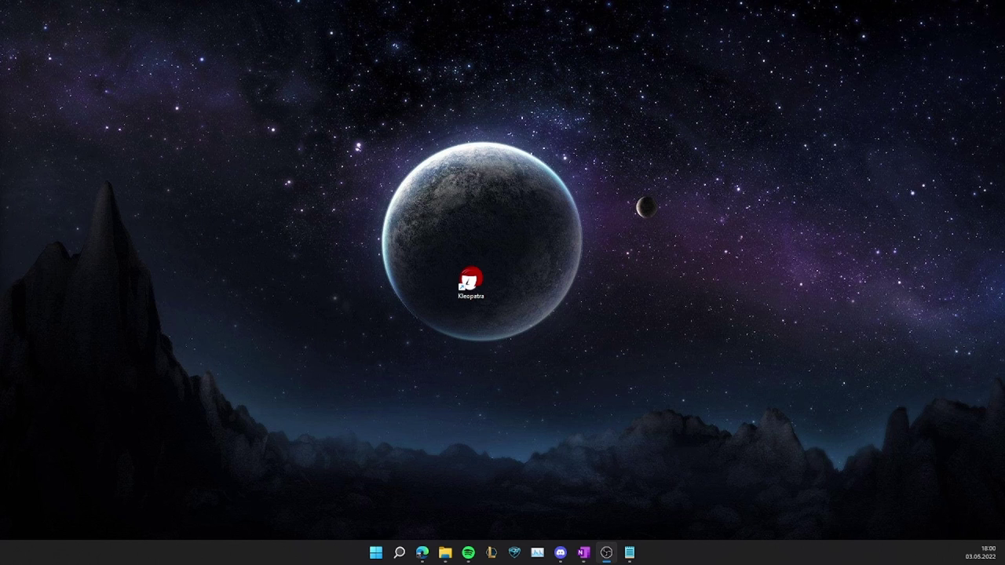
- Launch Kleopatra from the desktop and create a new key pair under the entered name
{"action": "left_click_drag", "start_coordinate": [394, 228], "coordinate": [546, 341]}
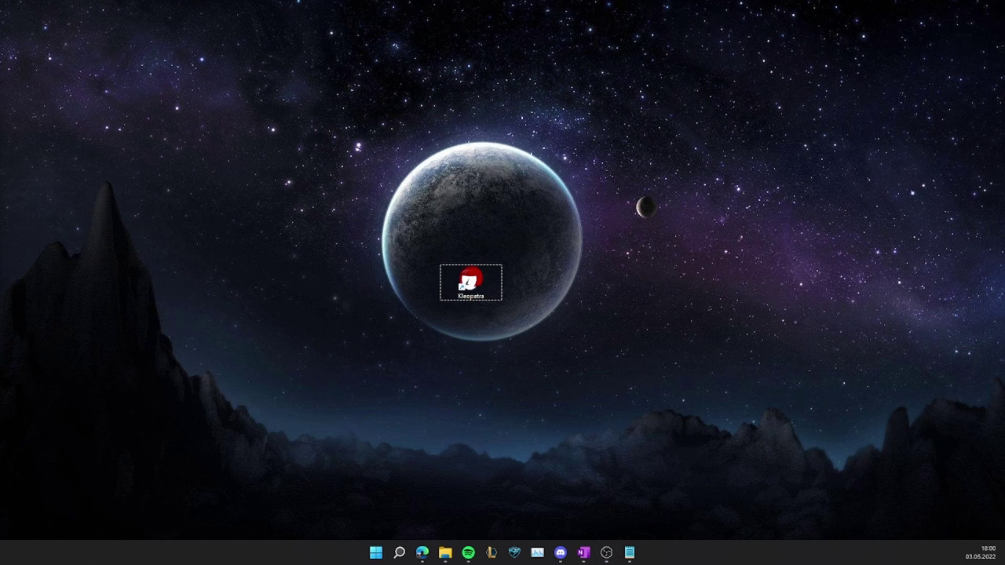
{"action": "key", "text": "Return"}
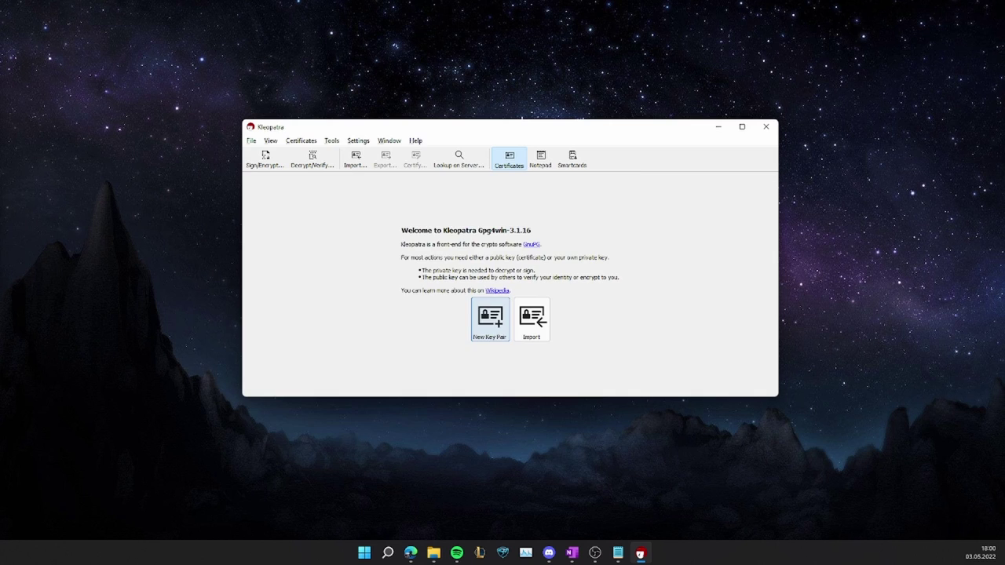
{"action": "key", "text": "Return"}
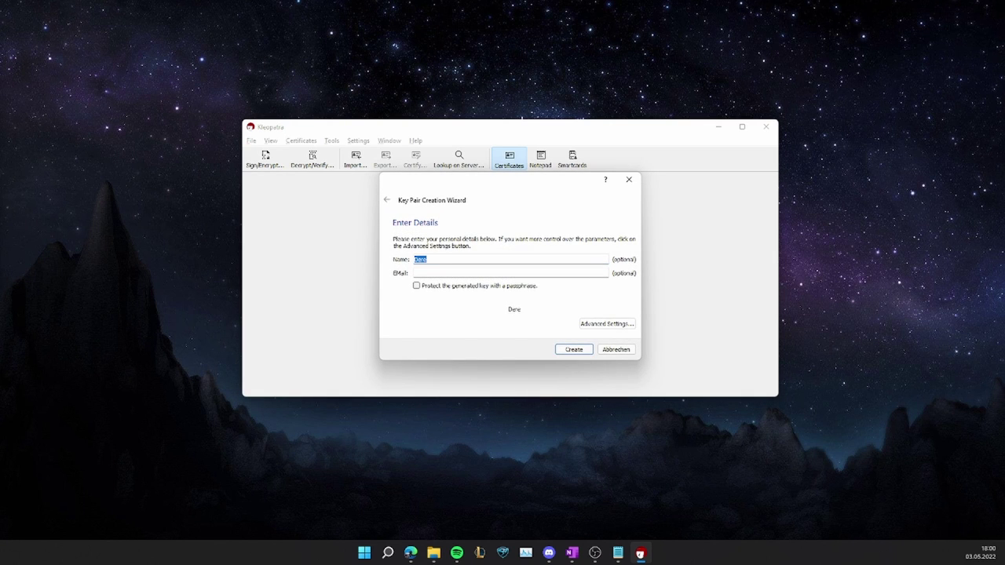
{"action": "type", "text": "Bobby"}
{"action": "key", "text": "Return"}
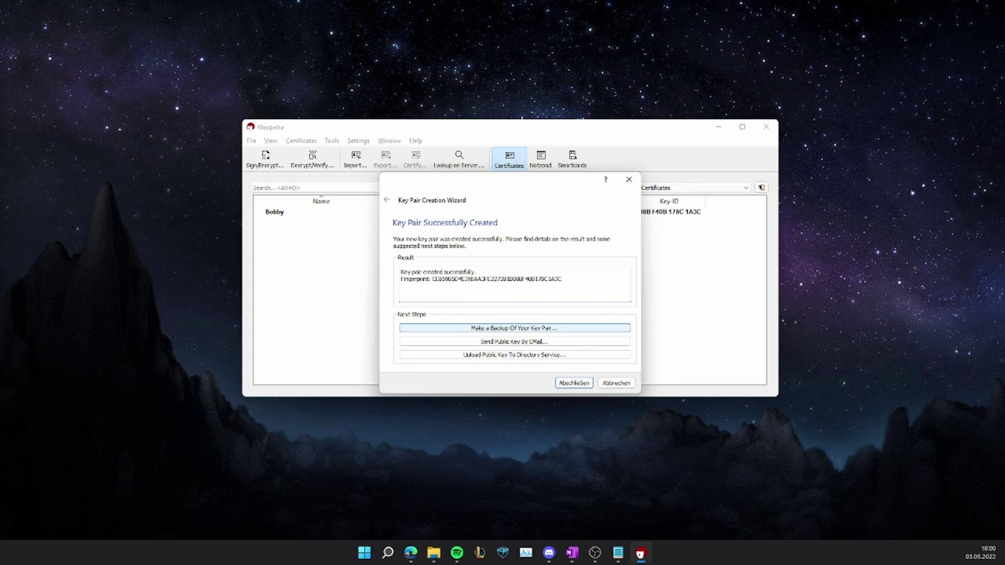
- Back up the new secret key to a file and finish the key pair wizard
{"action": "left_click", "coordinate": [515, 328]}
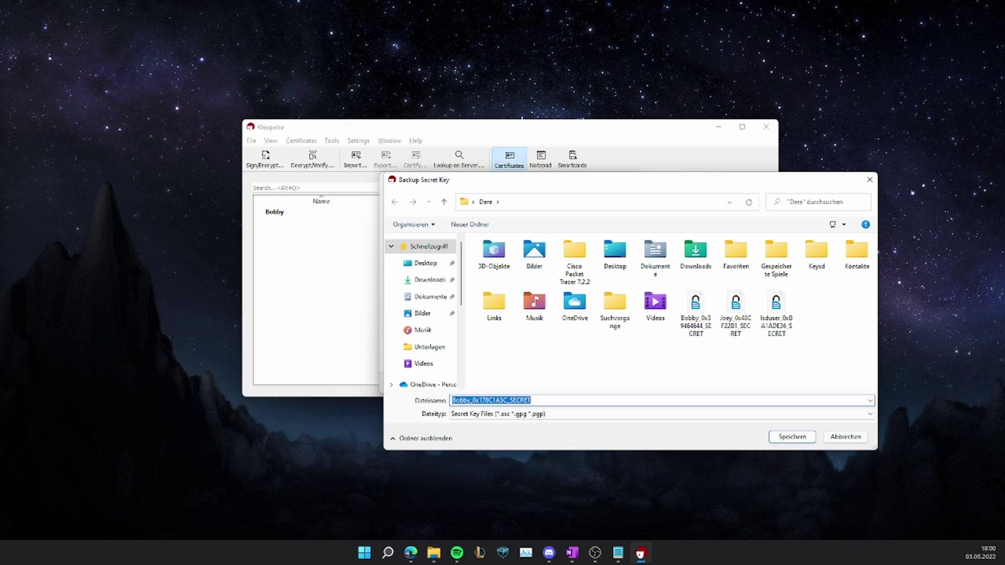
{"action": "key", "text": "Return"}
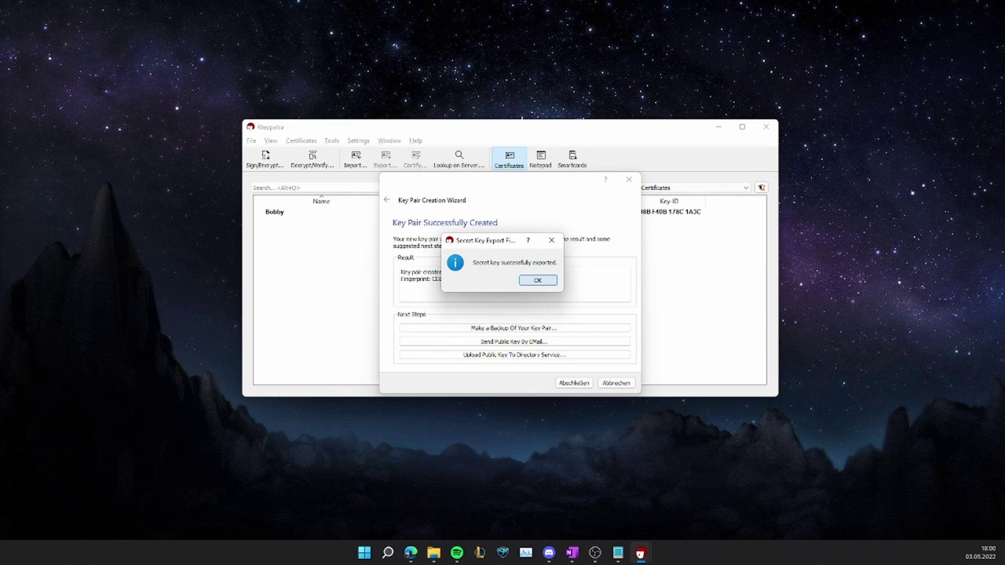
{"action": "left_click", "coordinate": [538, 281]}
{"action": "left_click", "coordinate": [574, 383]}
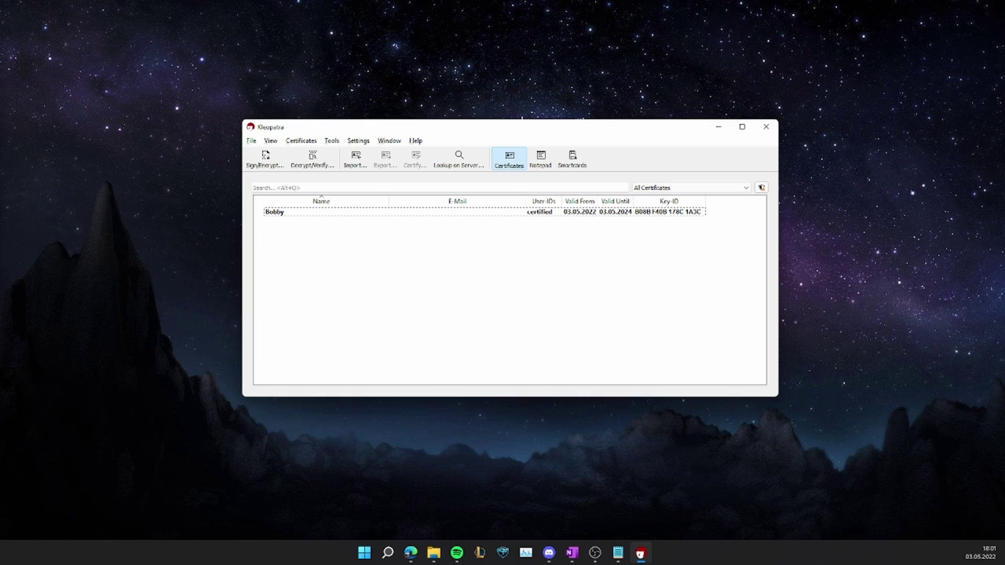
- Select the whole PGP private key block in the Notepad backup file, then minimize Notepad
{"action": "left_click", "coordinate": [618, 553]}
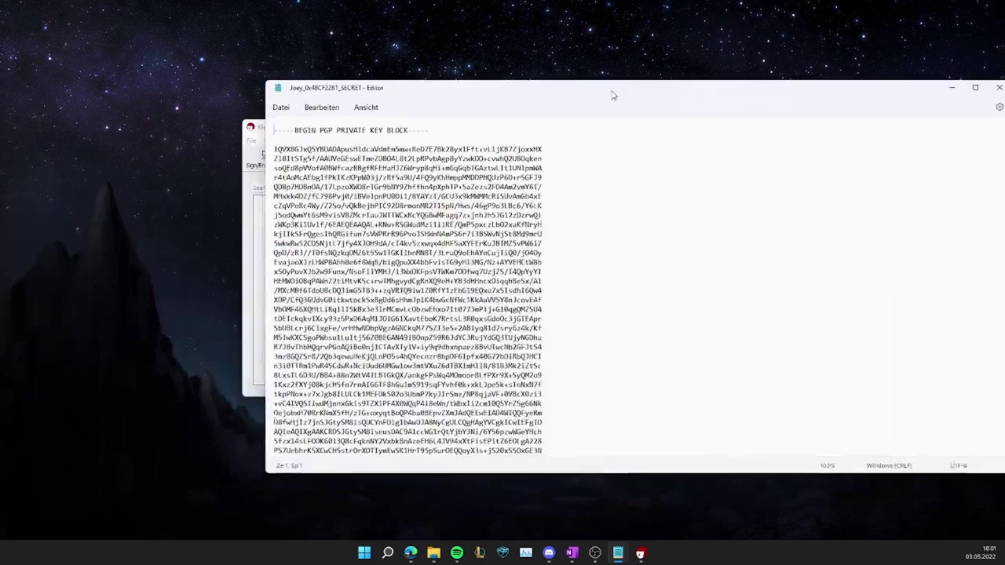
{"action": "left_click_drag", "start_coordinate": [613, 95], "coordinate": [605, 81]}
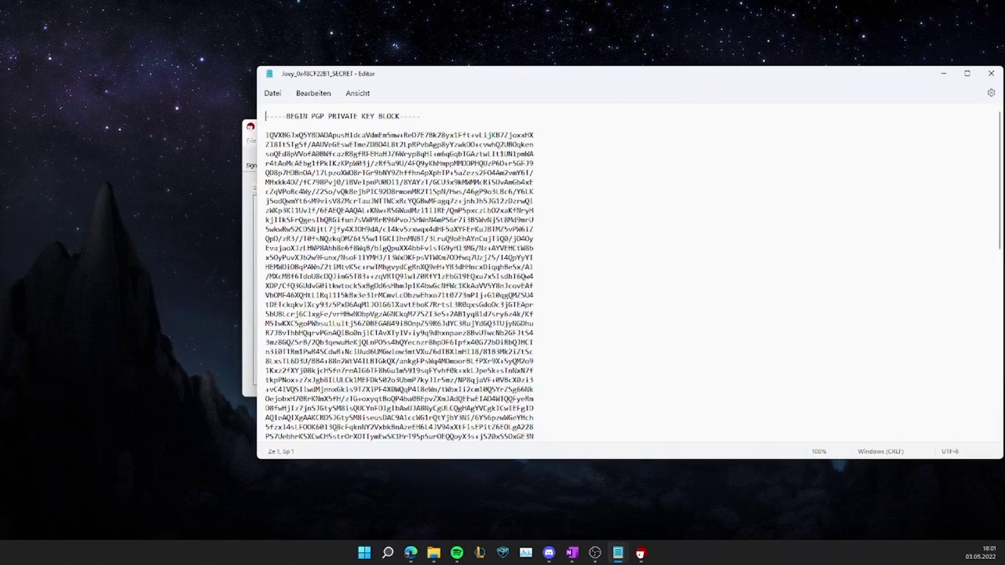
{"action": "left_click_drag", "start_coordinate": [266, 115], "coordinate": [411, 429]}
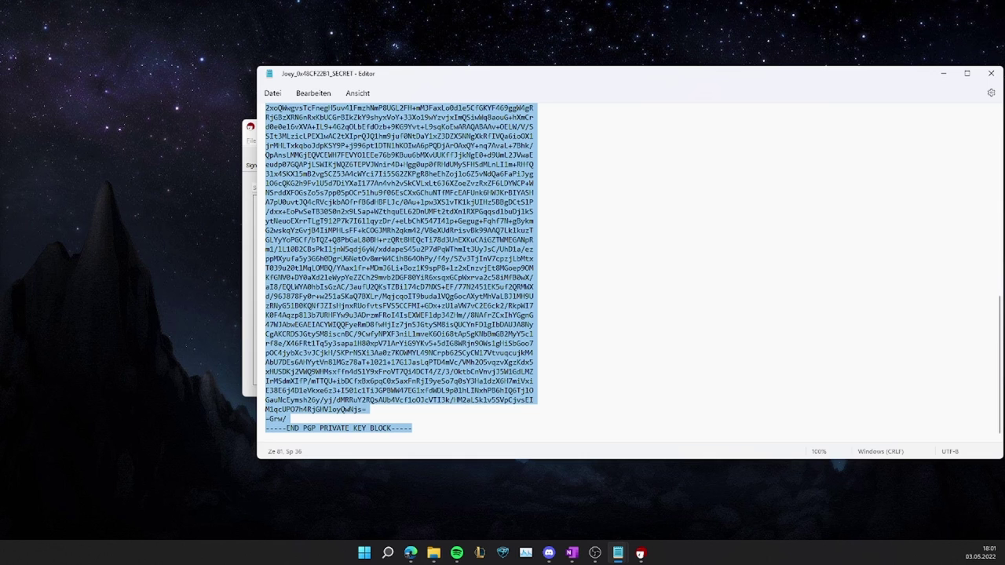
{"action": "left_click", "coordinate": [618, 553]}
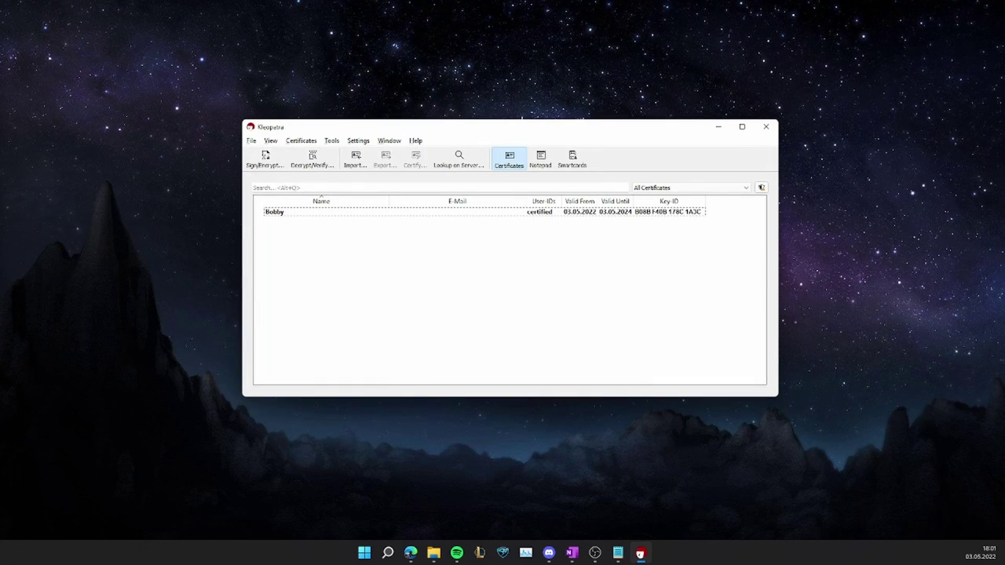
- Import the copied secret key via Clipboard > Certificate Import, declining ultimate trust
{"action": "left_click", "coordinate": [332, 140]}
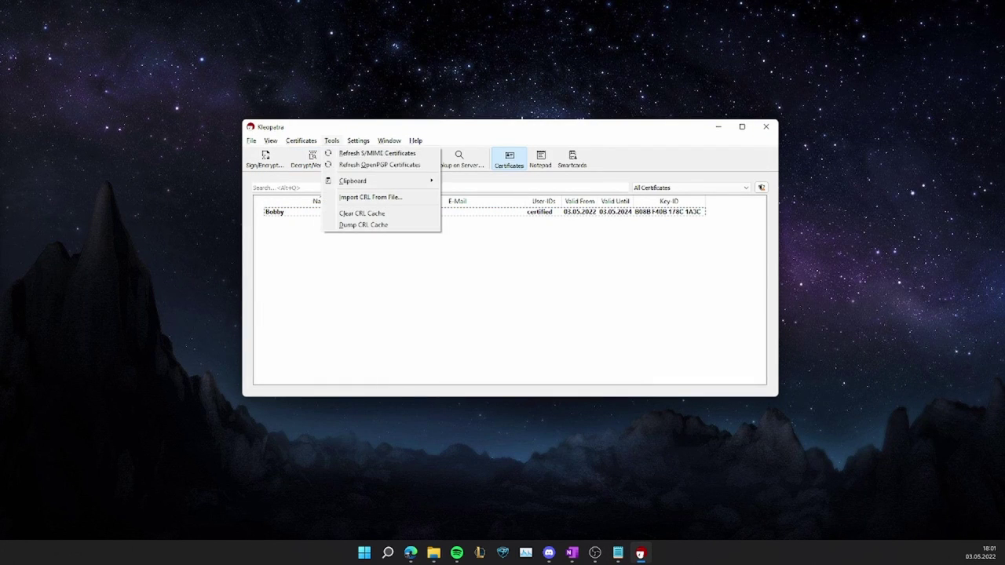
{"action": "mouse_move", "coordinate": [416, 181]}
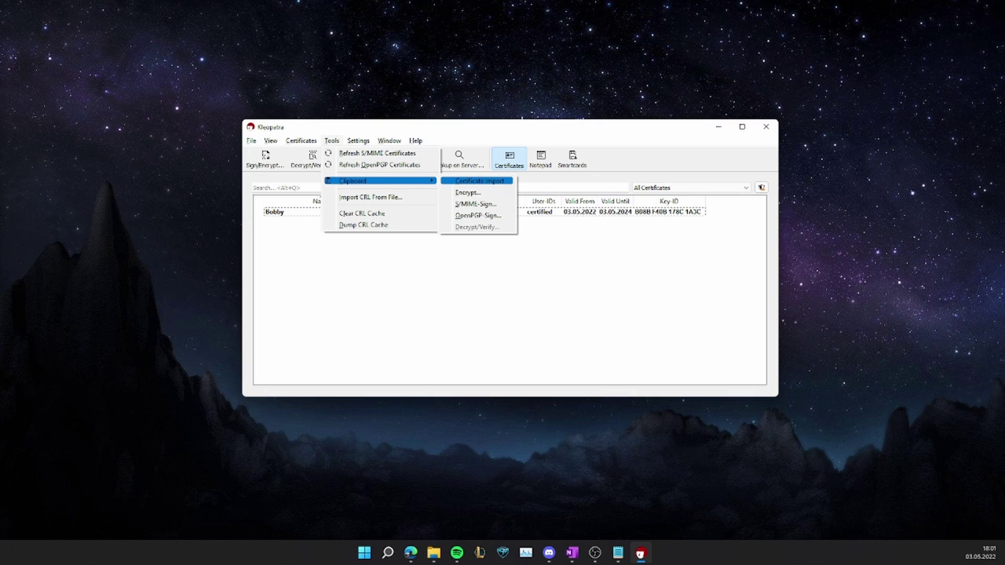
{"action": "key", "text": "Return"}
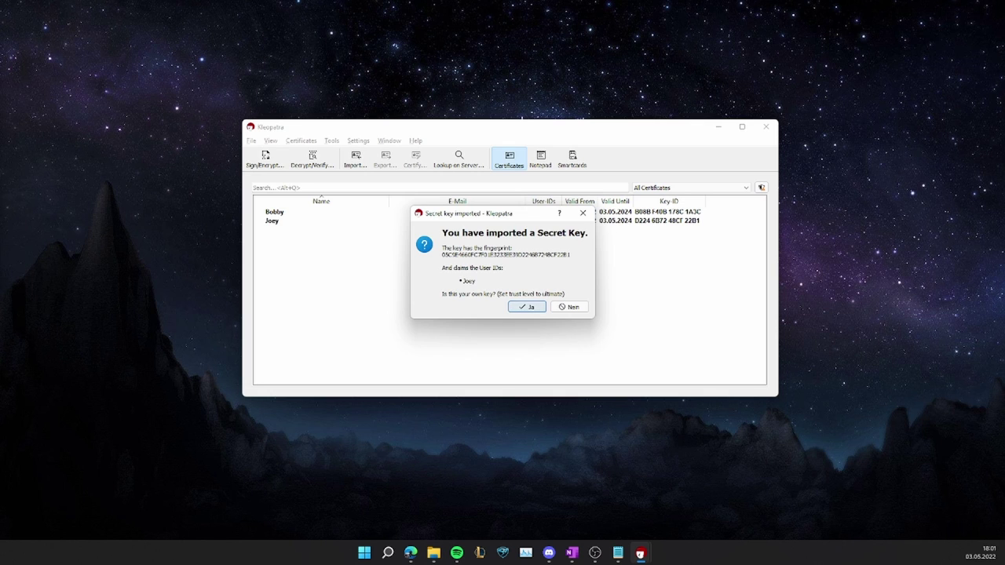
{"action": "left_click", "coordinate": [582, 213]}
{"action": "key", "text": "Return"}
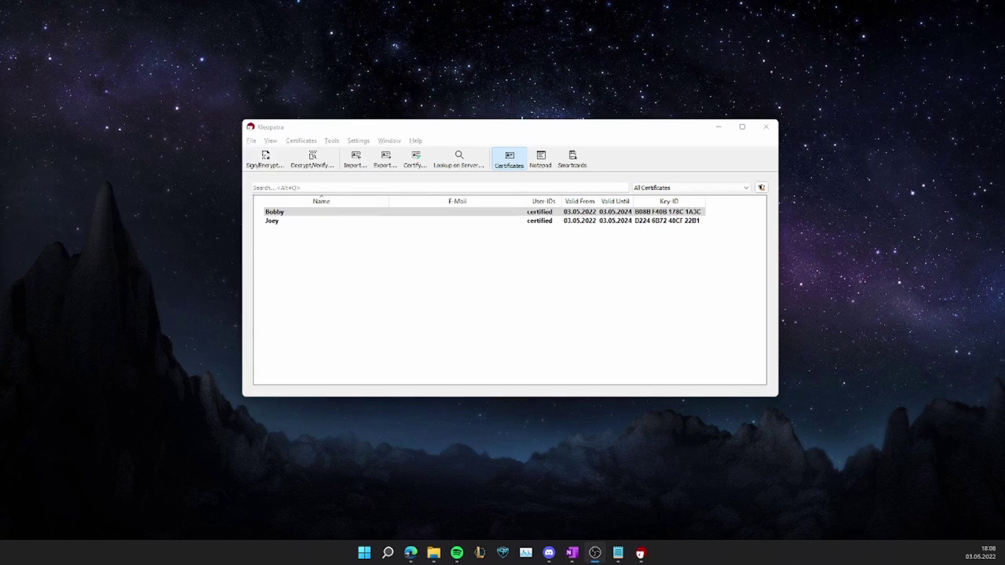
- Create a new desktop text document named 'encrypt' and open it in Notepad
{"action": "right_click", "coordinate": [168, 241]}
{"action": "mouse_move", "coordinate": [259, 322]}
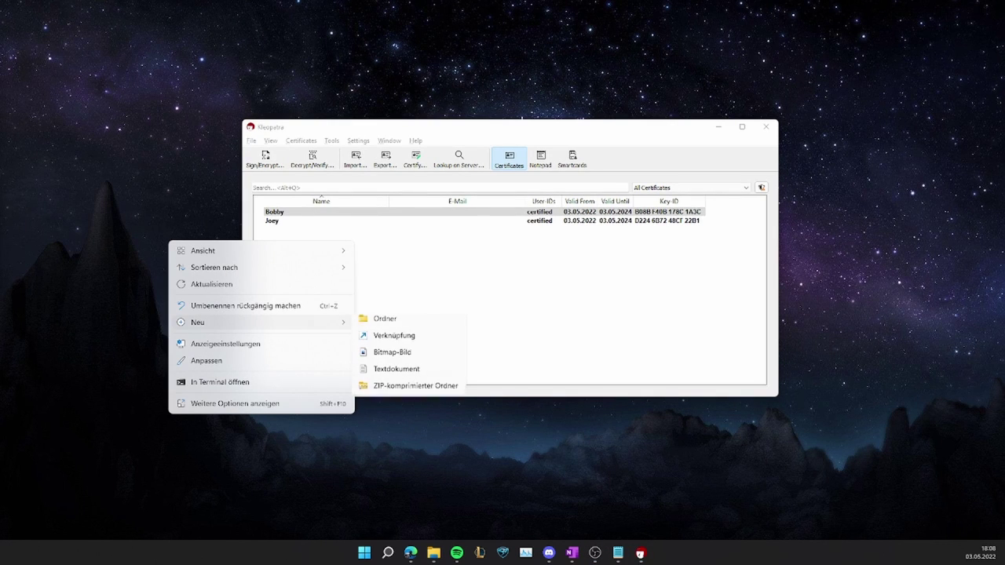
{"action": "left_click", "coordinate": [396, 374]}
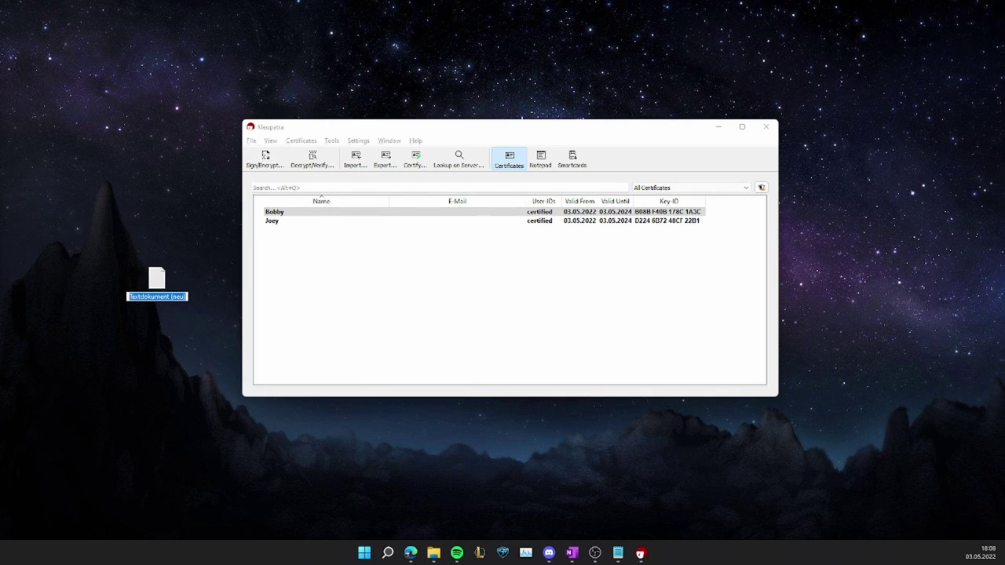
{"action": "type", "text": "encrypt"}
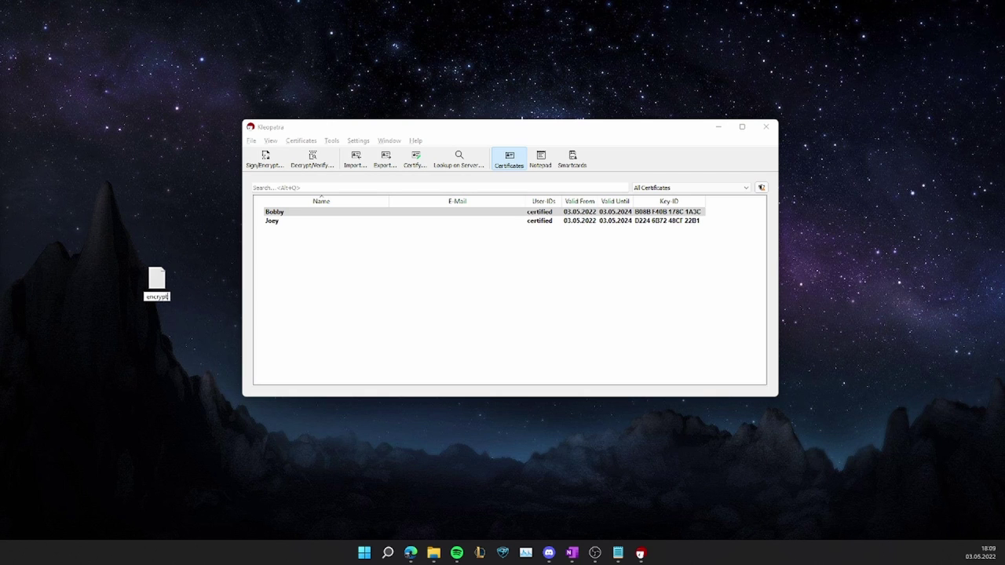
{"action": "key", "text": "Return"}
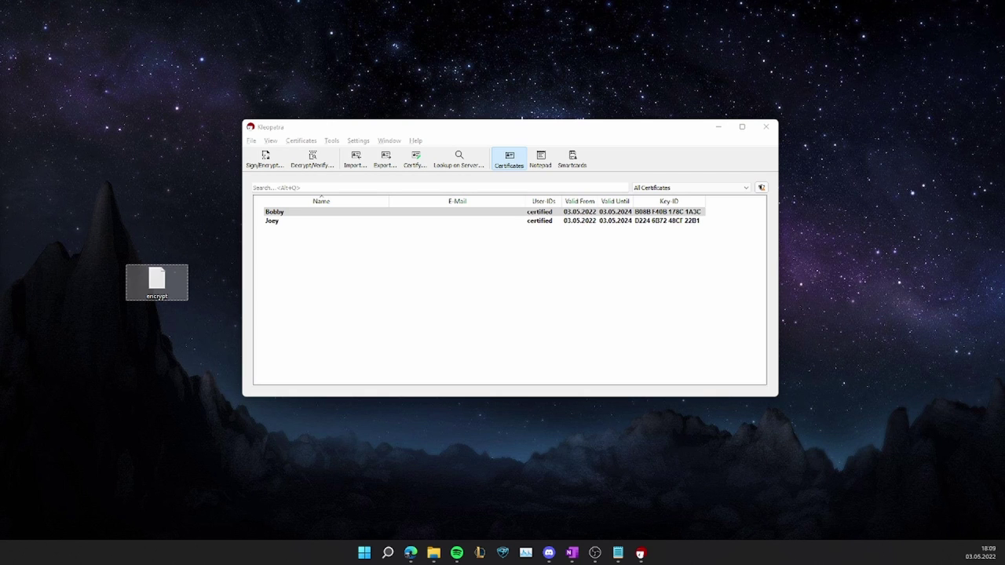
{"action": "key", "text": "Return"}
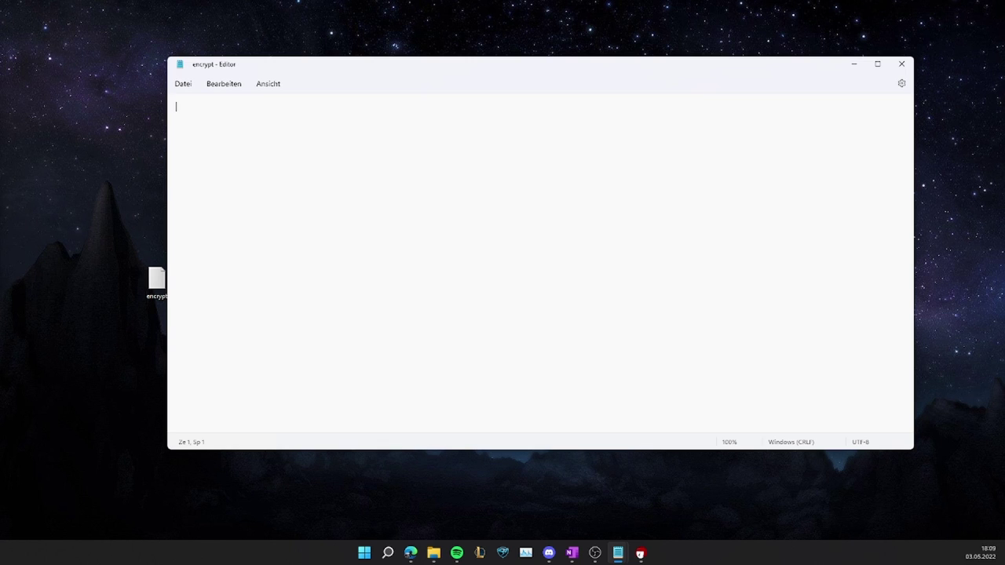
- Write 'This is a secret message', select it all, and close Notepad without saving
{"action": "type", "text": "This is a secret message"}
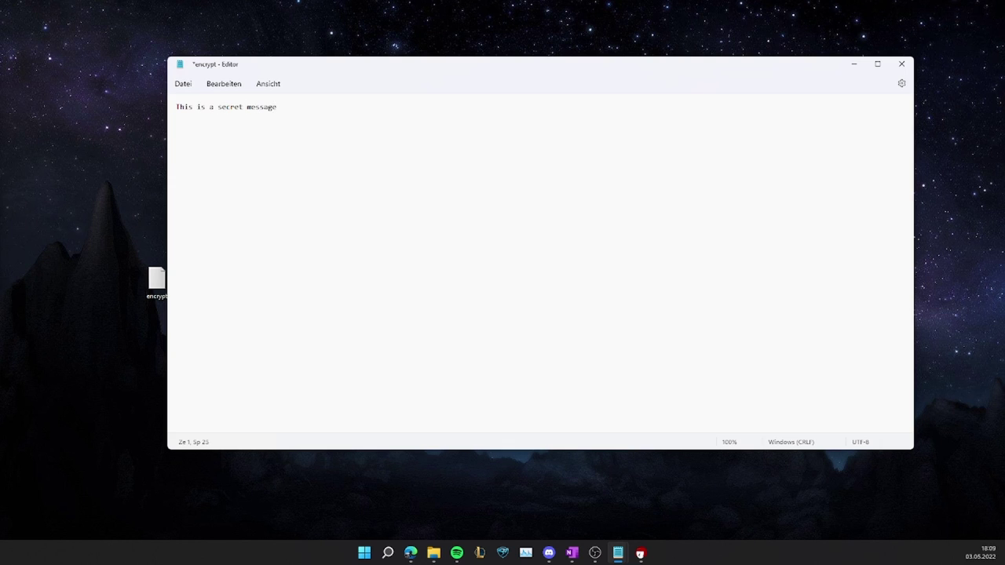
{"action": "key", "text": "ctrl+a"}
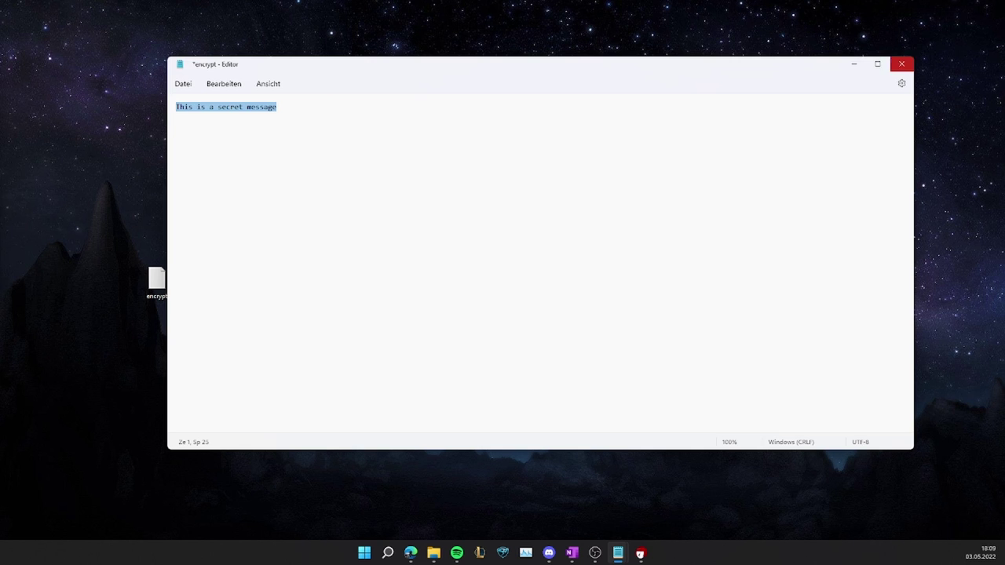
{"action": "left_click", "coordinate": [901, 63]}
{"action": "key", "text": "n"}
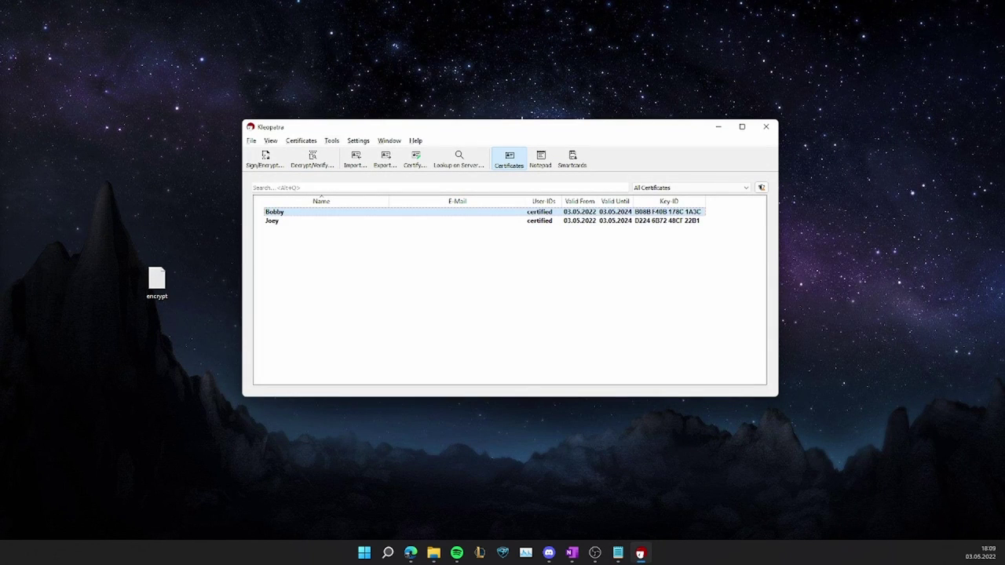
- Encrypt the clipboard text with OpenPGP for the imported certificate 48CF 22B1
{"action": "key", "text": "alt+t"}
{"action": "key", "text": "Down"}
{"action": "key", "text": "Down"}
{"action": "key", "text": "Right"}
{"action": "key", "text": "Down"}
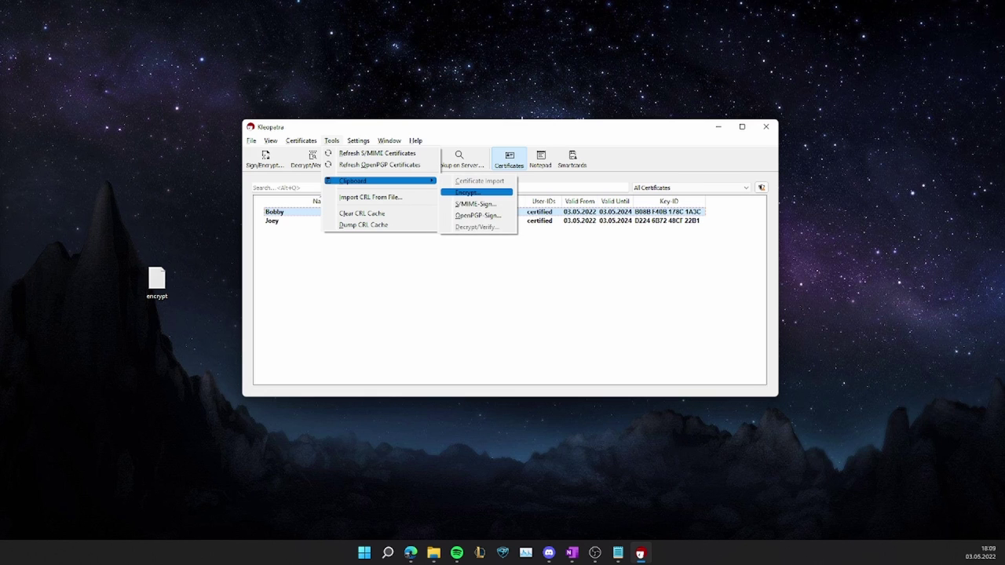
{"action": "key", "text": "Return"}
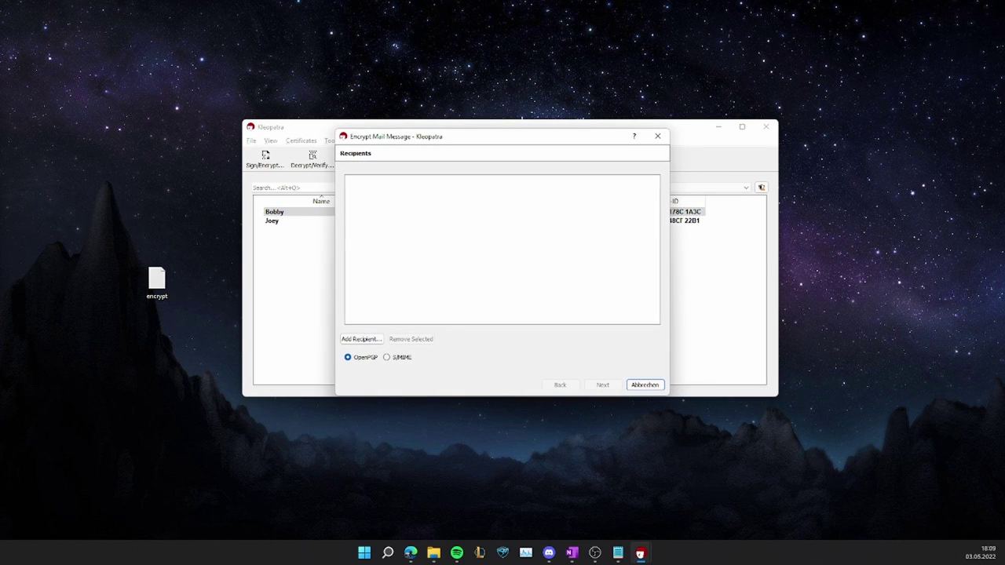
{"action": "key", "text": "Tab"}
{"action": "key", "text": "space"}
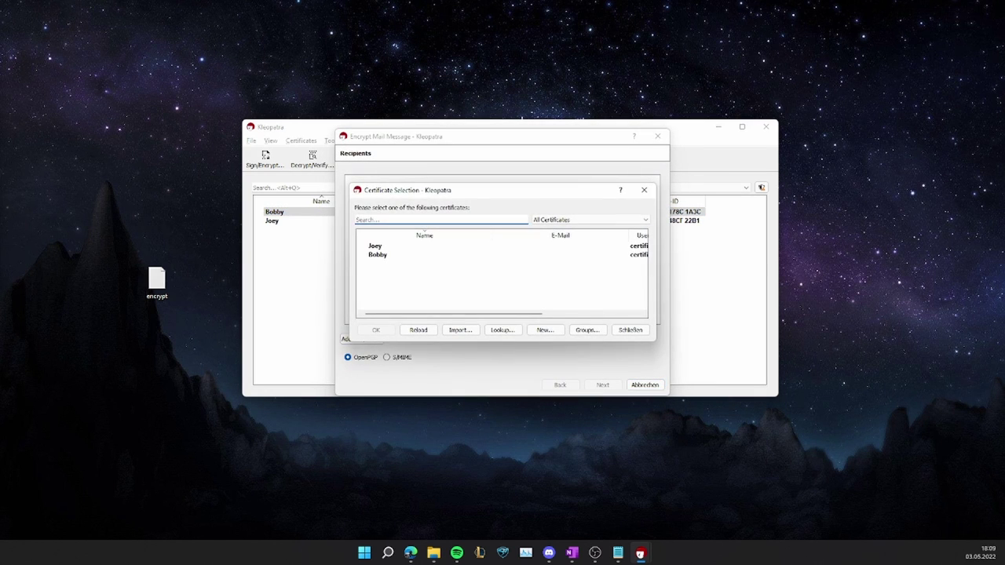
{"action": "key", "text": "Tab"}
{"action": "key", "text": "Return"}
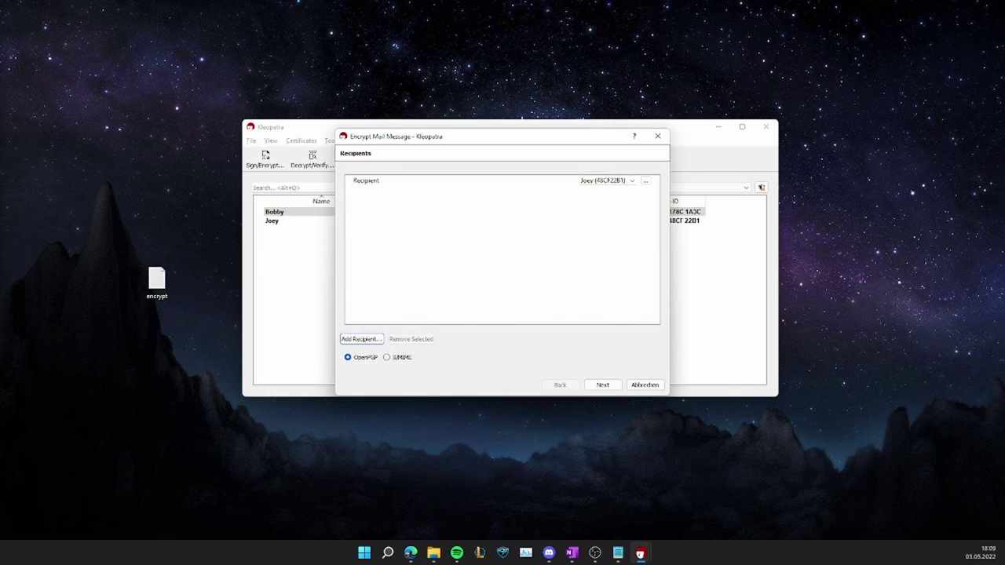
{"action": "key", "text": "Return"}
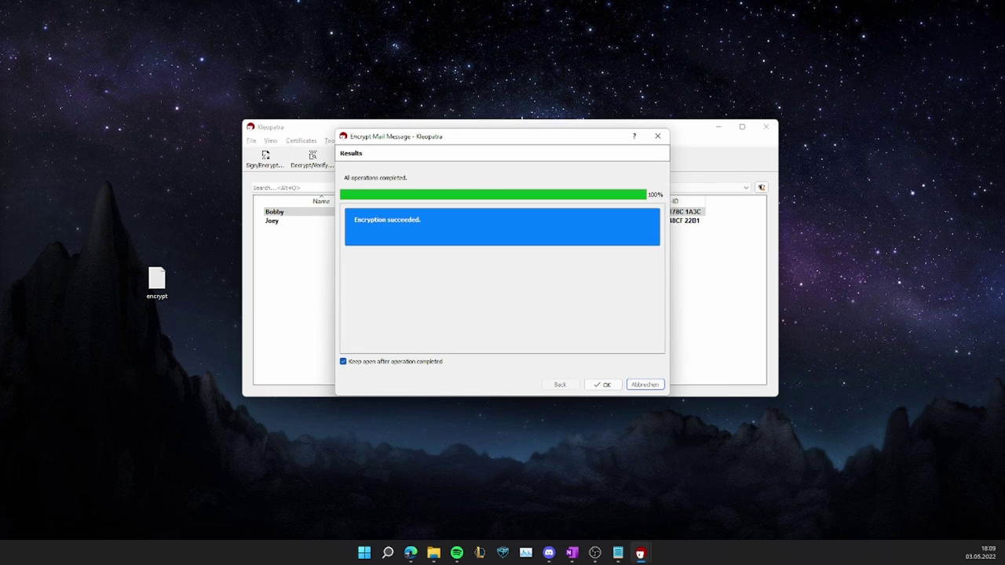
{"action": "key", "text": "Return"}
{"action": "key", "text": "Return"}
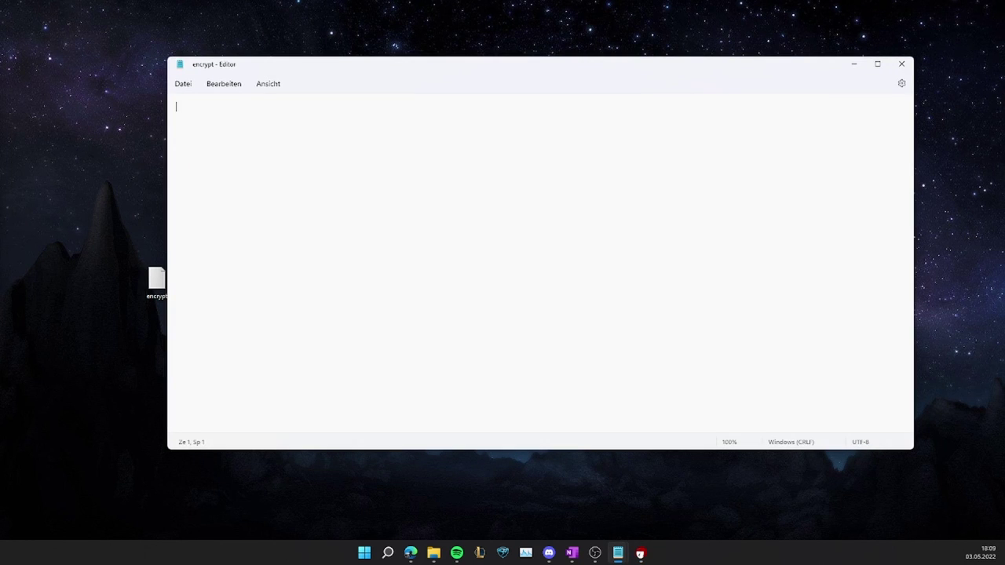
- Paste the PGP MESSAGE block into the encrypt file and remove the trailing empty line
{"action": "key", "text": "ctrl+v"}
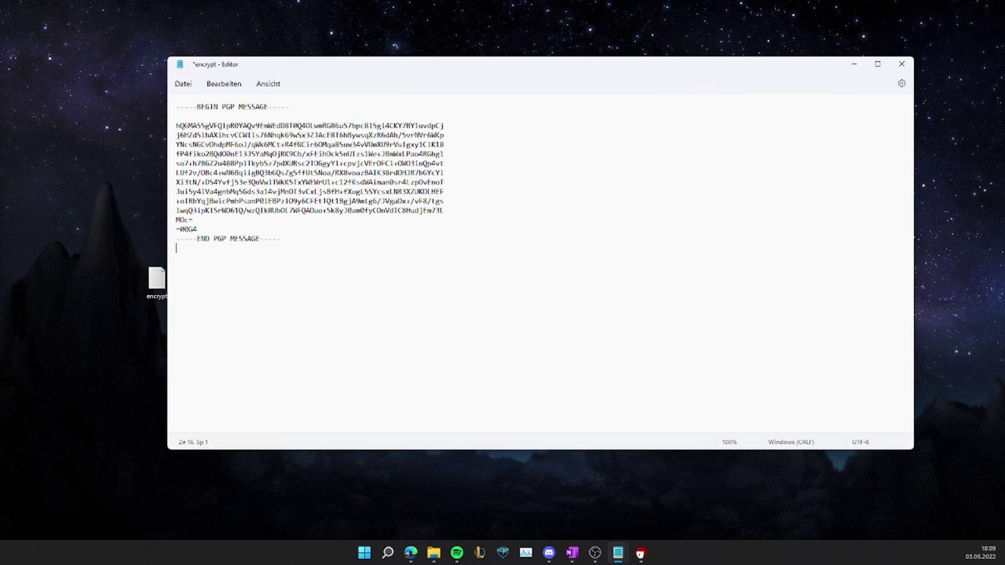
{"action": "key", "text": "BackSpace"}
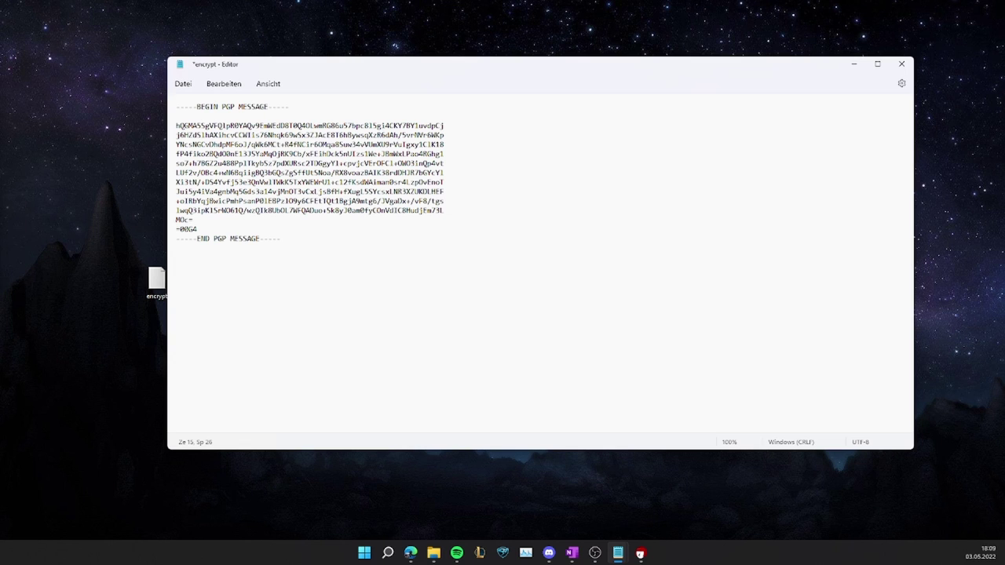